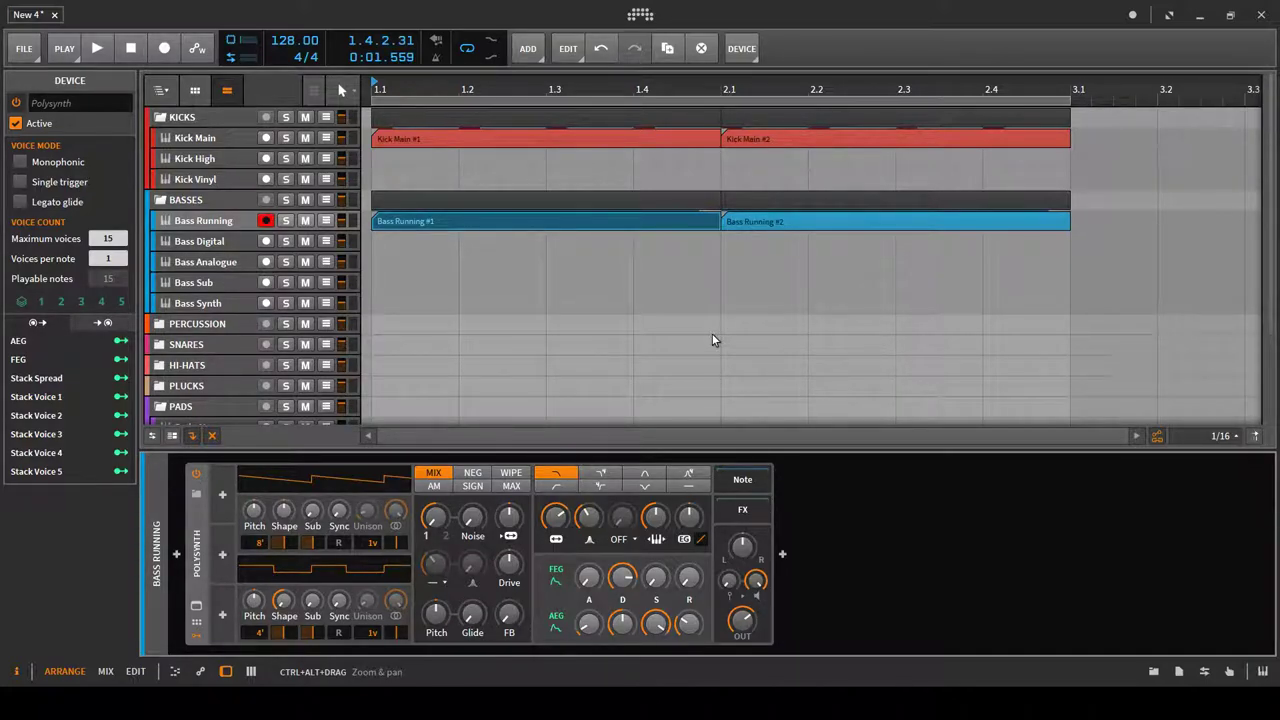
Step: Audition Bass Running and Kick Main alone and together using solo and playback, then clear solos
{"action": "left_click", "coordinate": [285, 221]}
{"action": "key", "text": "space"}
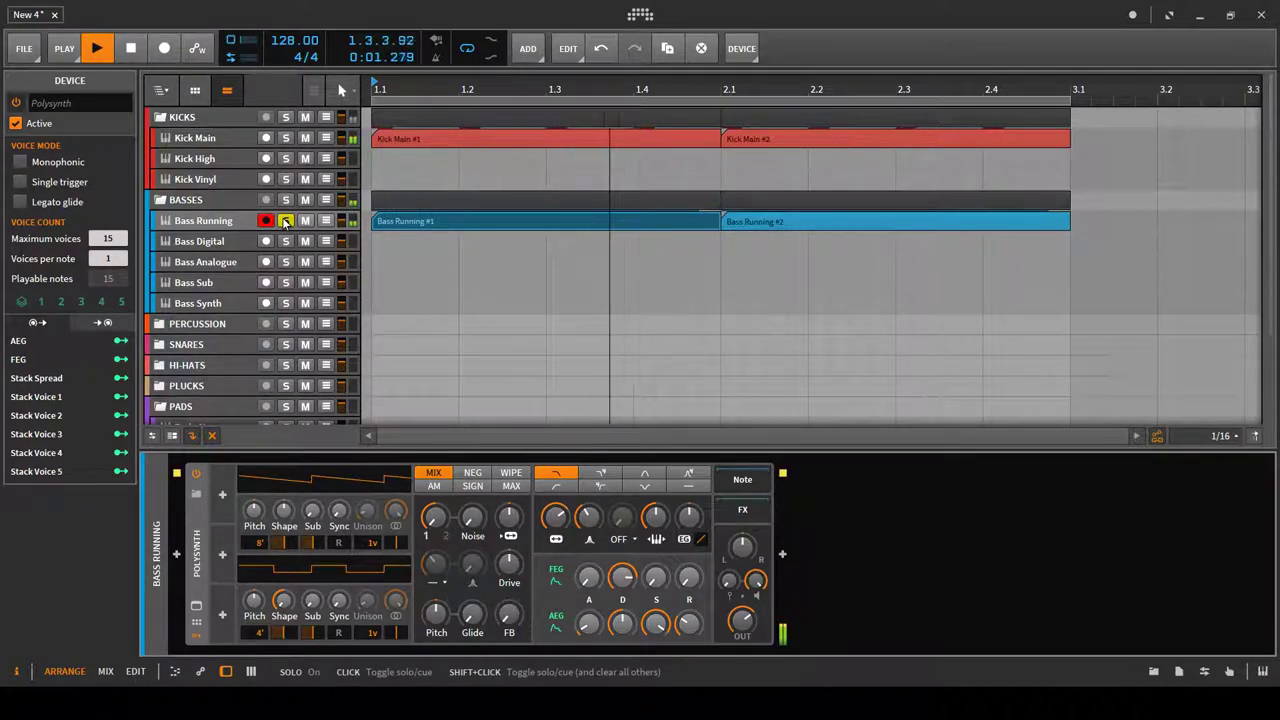
{"action": "key", "text": "space"}
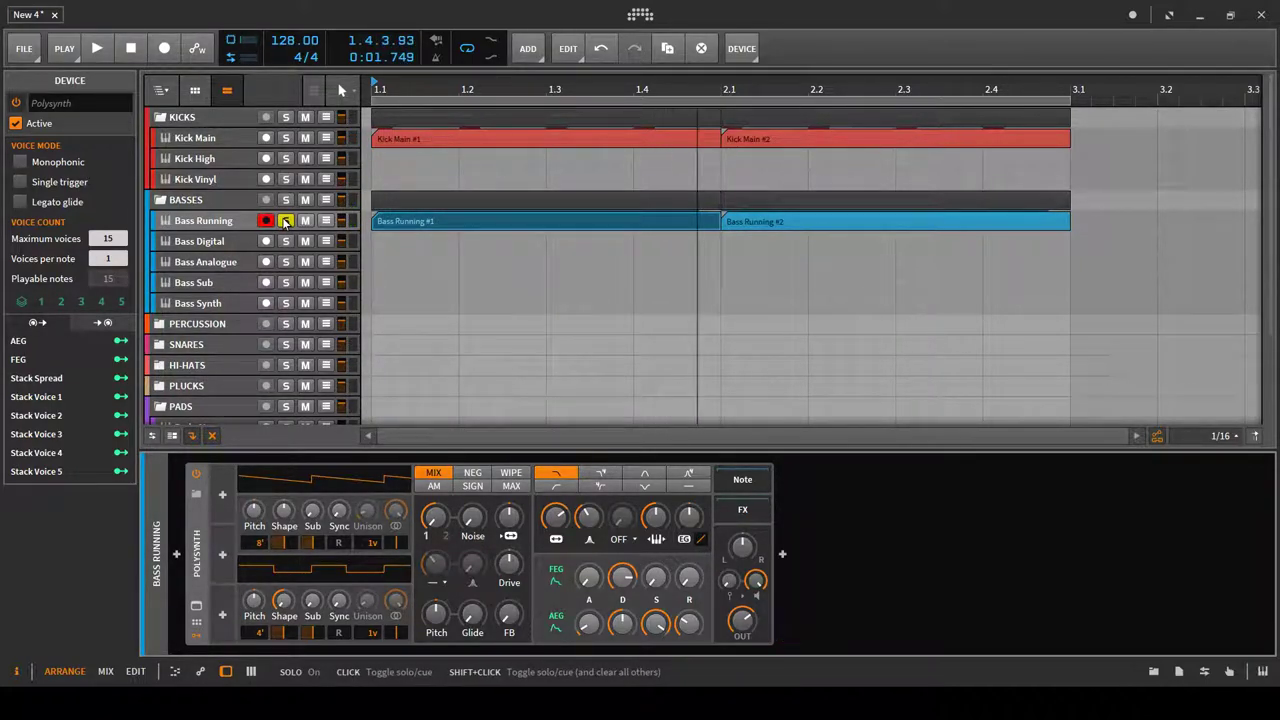
{"action": "left_click", "coordinate": [285, 138]}
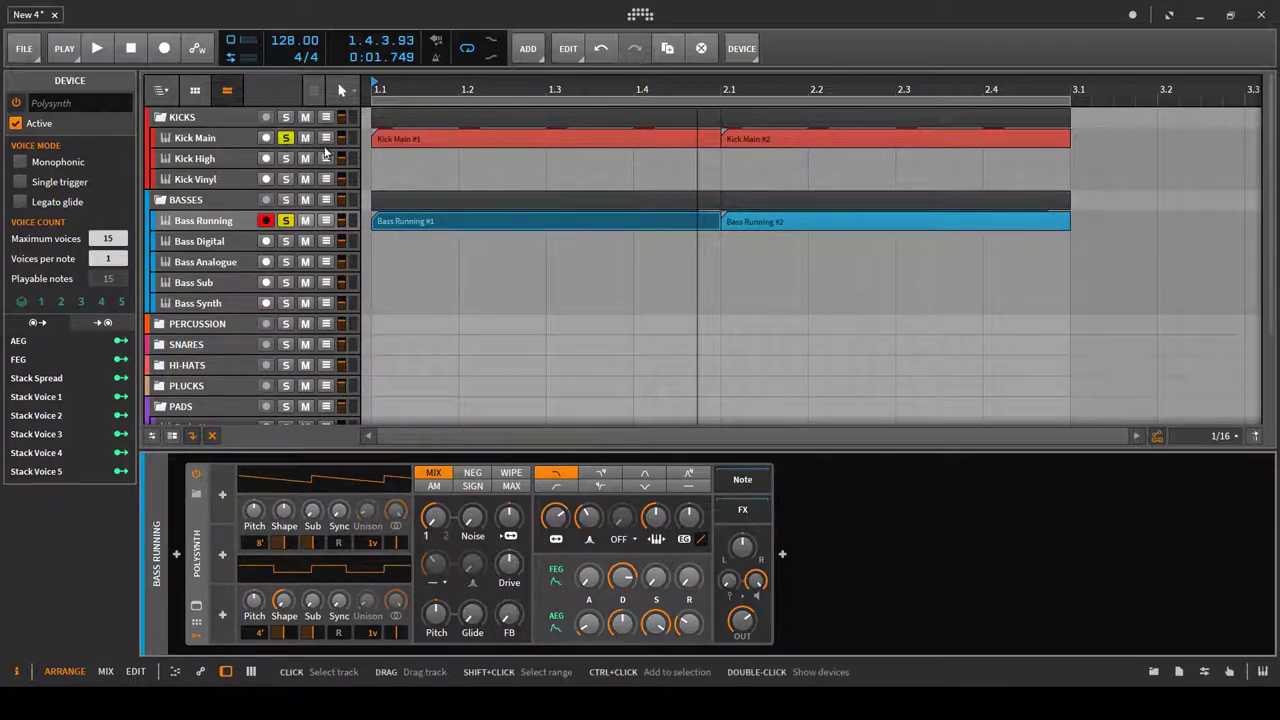
{"action": "key", "text": "space"}
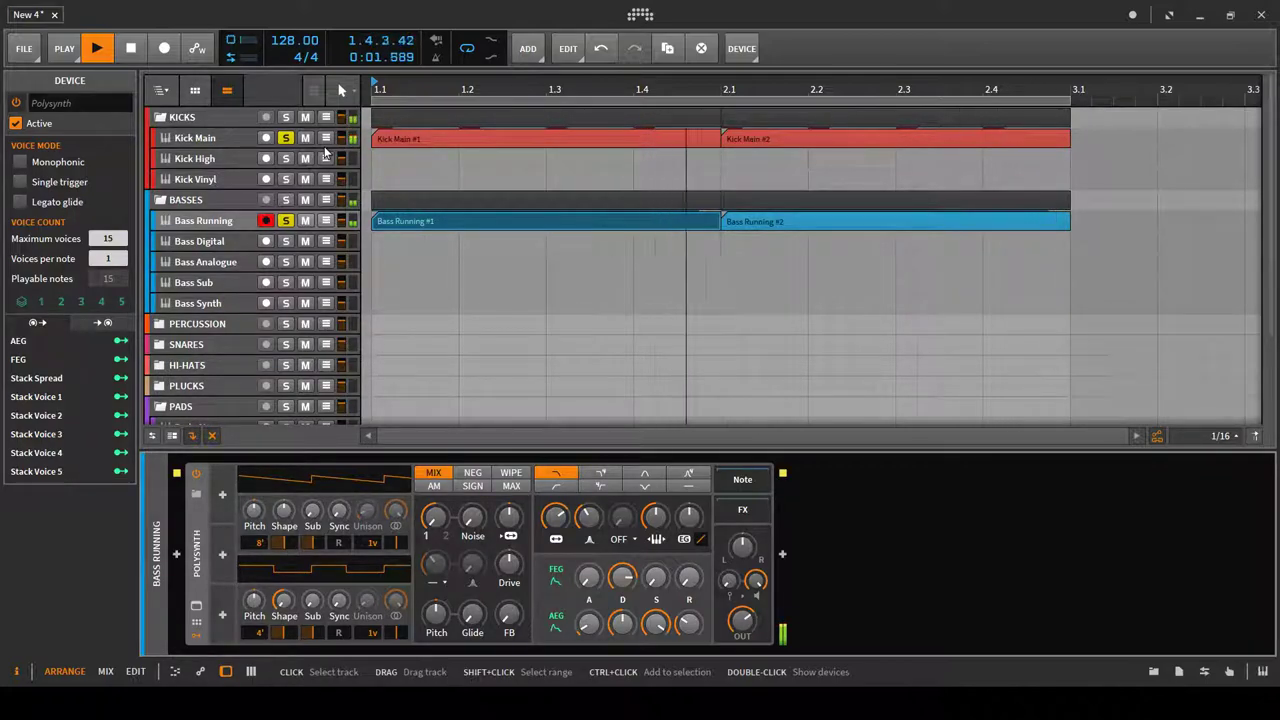
{"action": "left_click", "coordinate": [285, 220]}
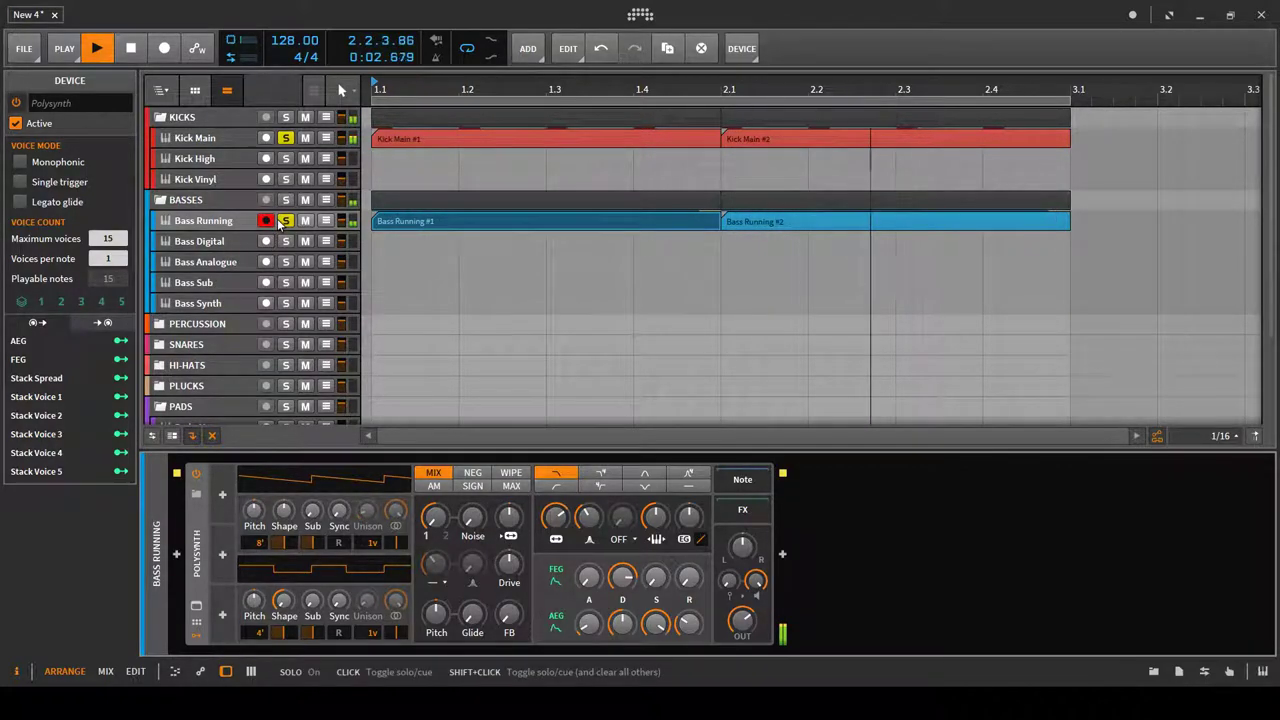
{"action": "left_click", "coordinate": [287, 138]}
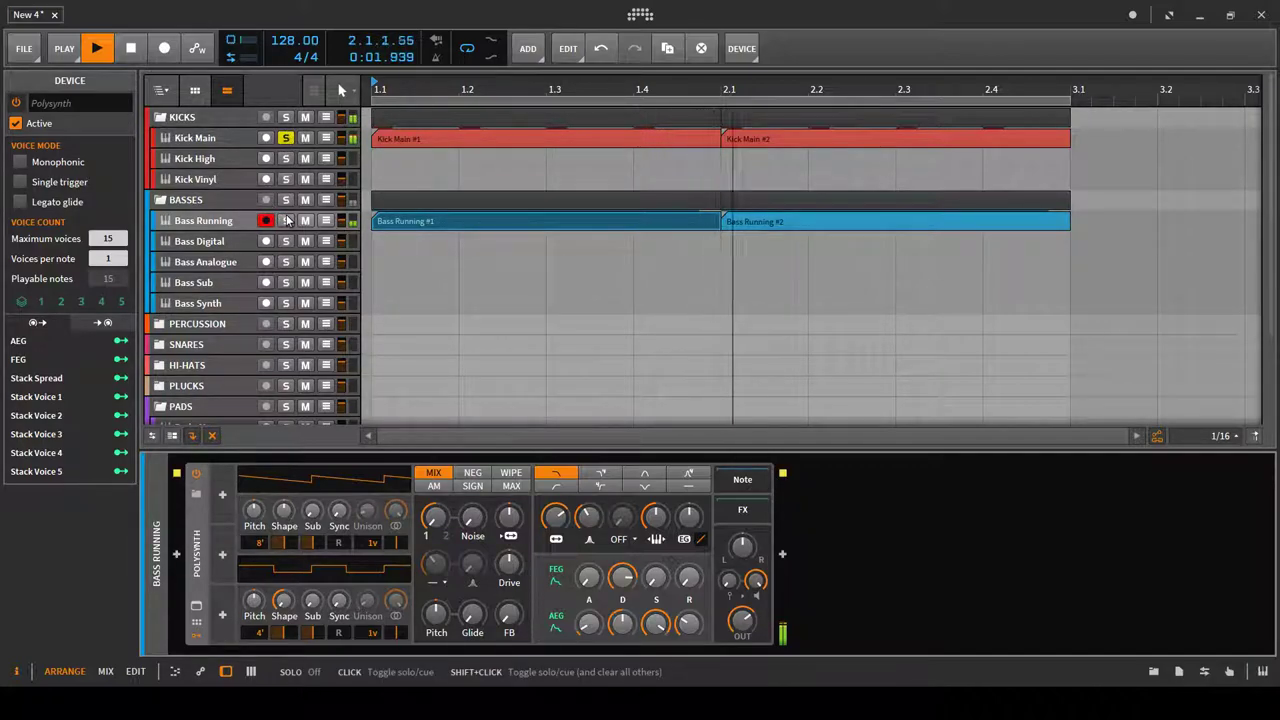
{"action": "left_click", "coordinate": [286, 138]}
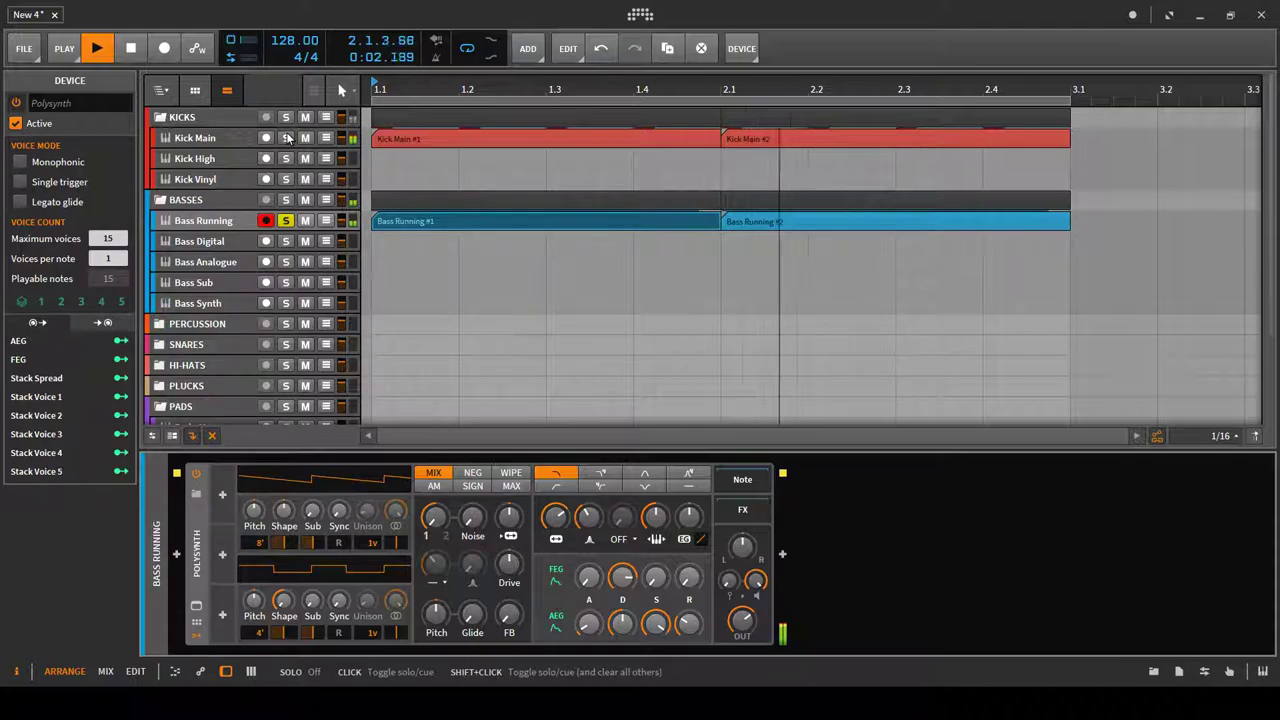
{"action": "key", "text": "space"}
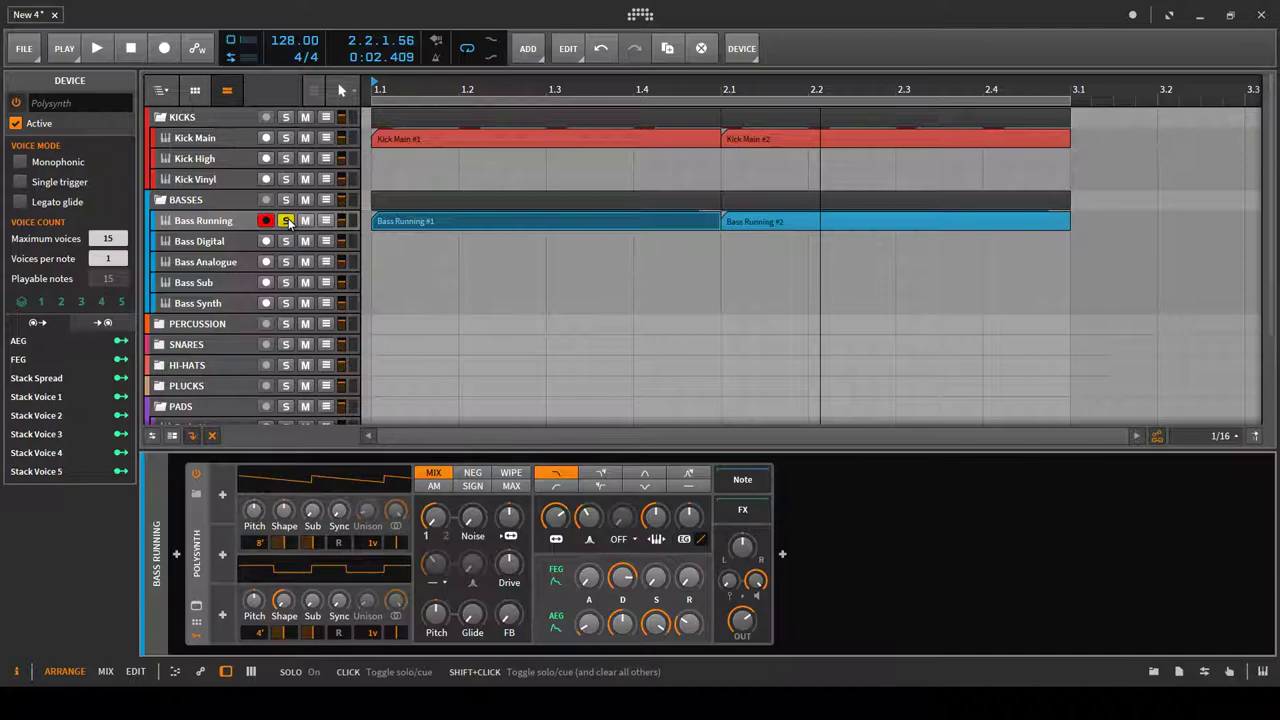
{"action": "left_click", "coordinate": [287, 221]}
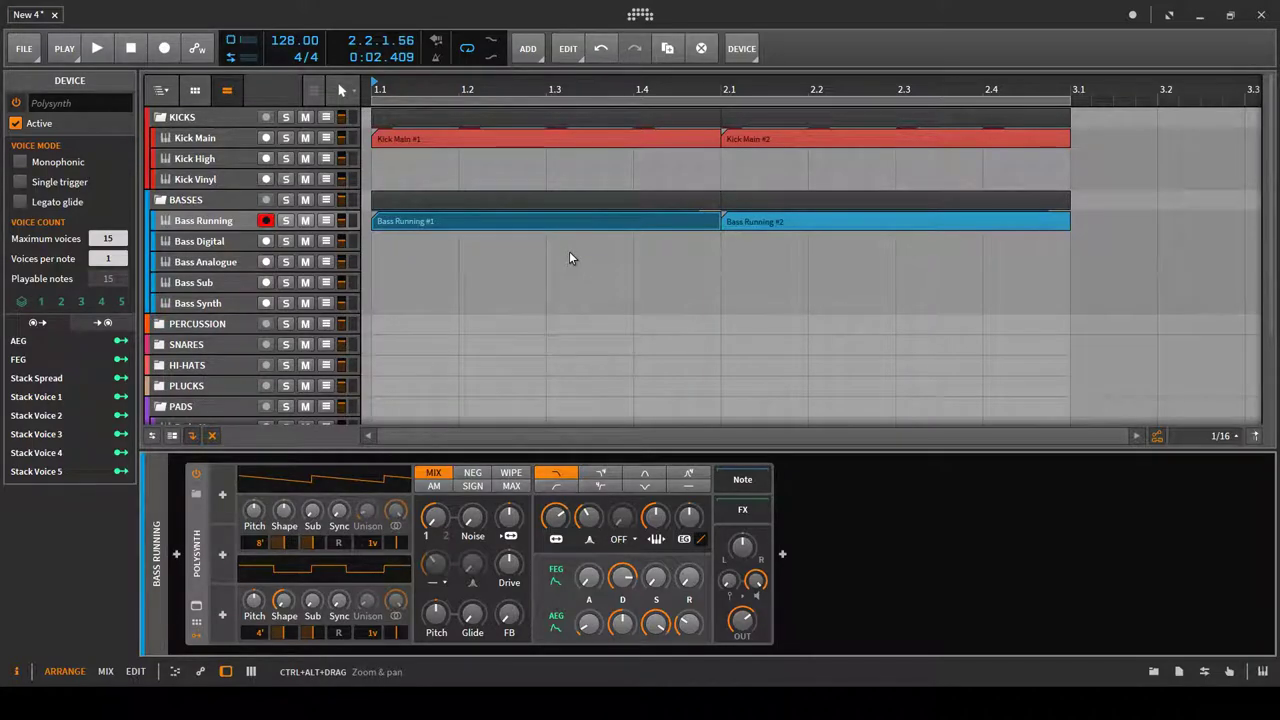
Step: Insert Bitwig's Dynamics device after the Polysynth on Bass Running, found by searching 'dynam'
{"action": "left_click", "coordinate": [210, 222]}
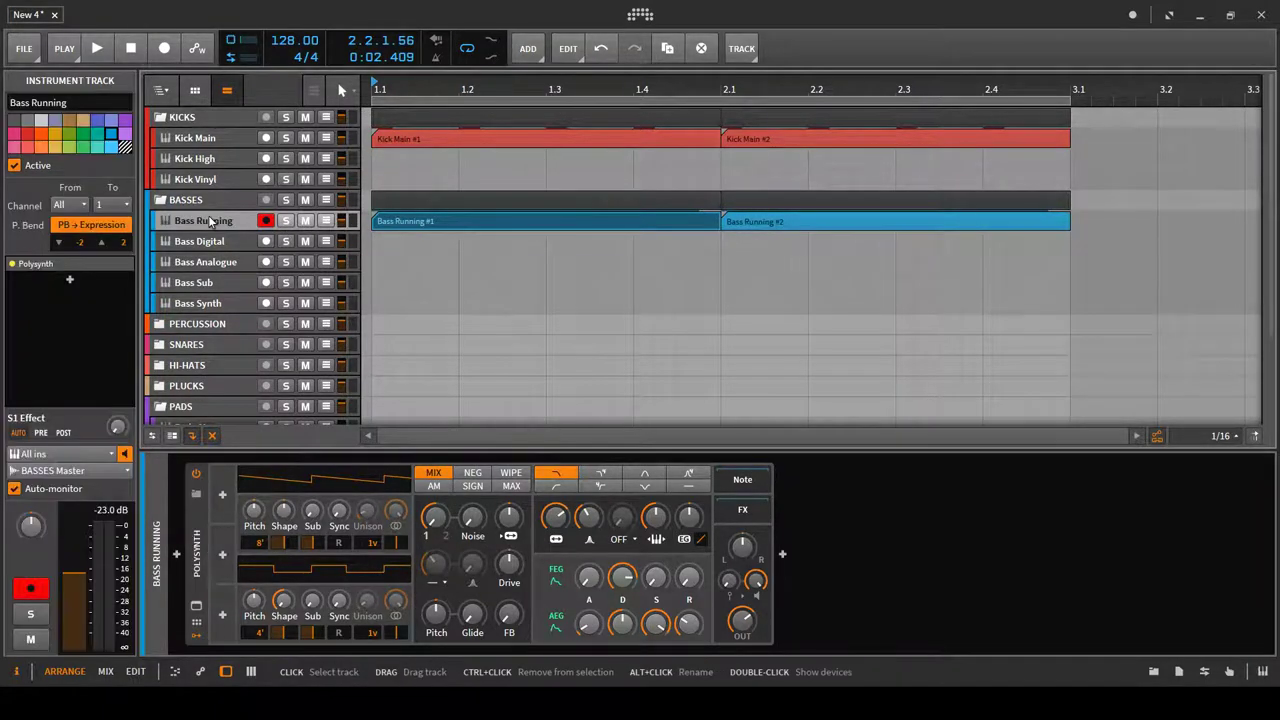
{"action": "left_click", "coordinate": [781, 557]}
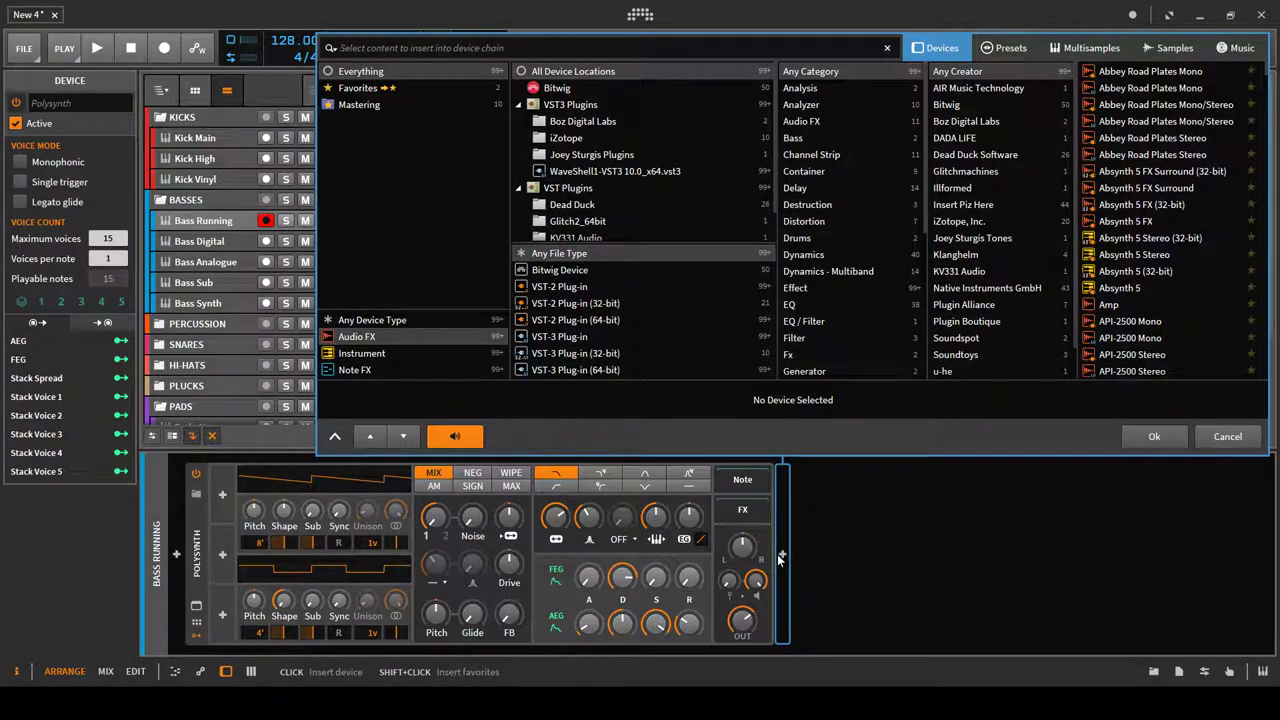
{"action": "type", "text": "dyn"}
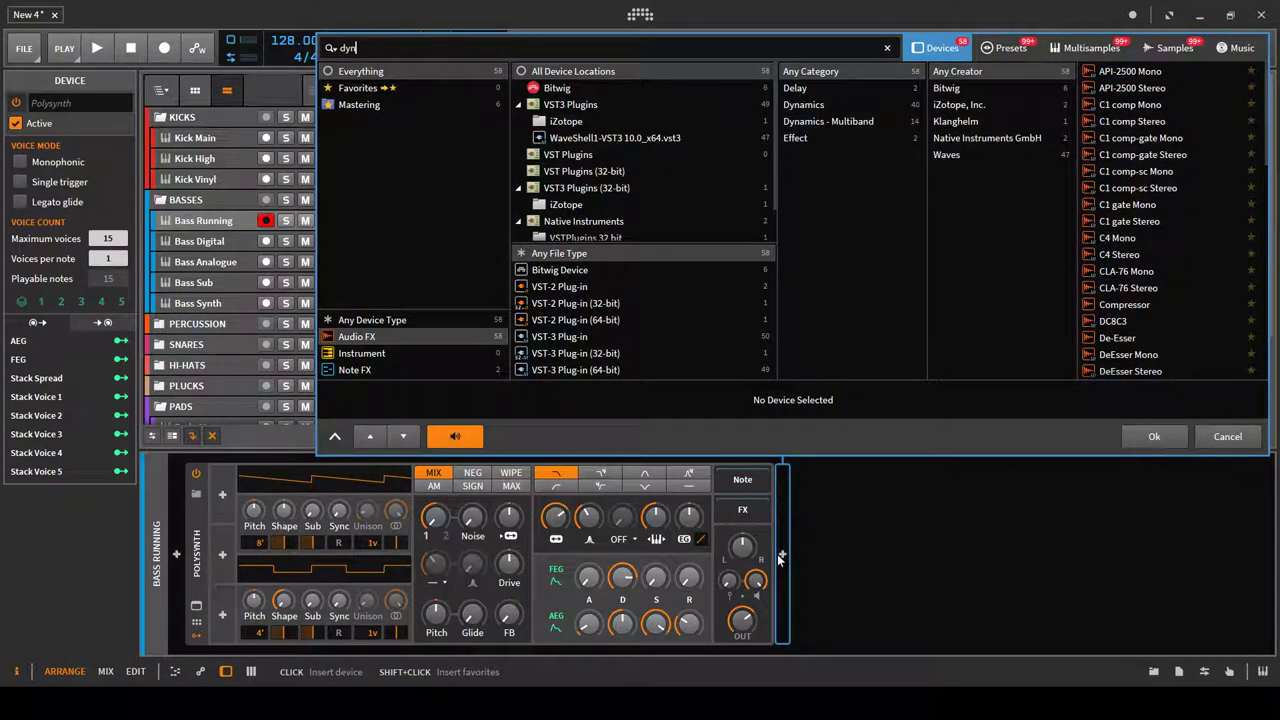
{"action": "type", "text": "amic"}
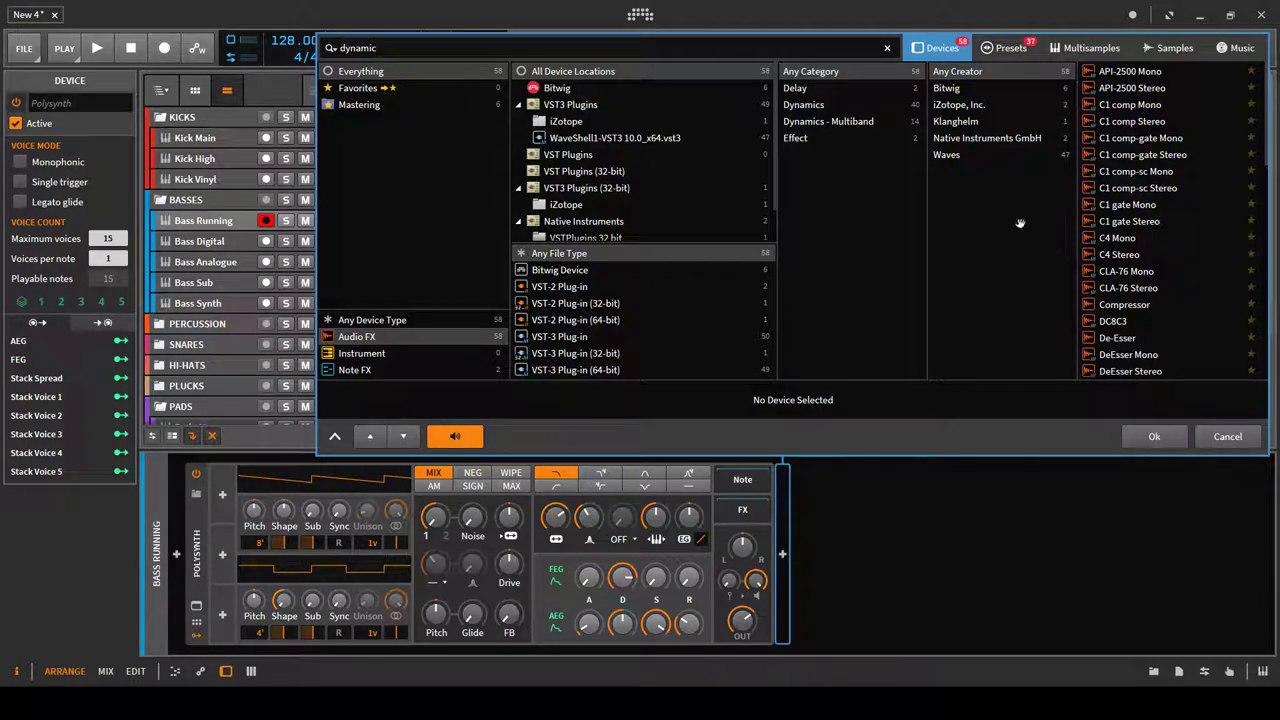
{"action": "left_click", "coordinate": [988, 88]}
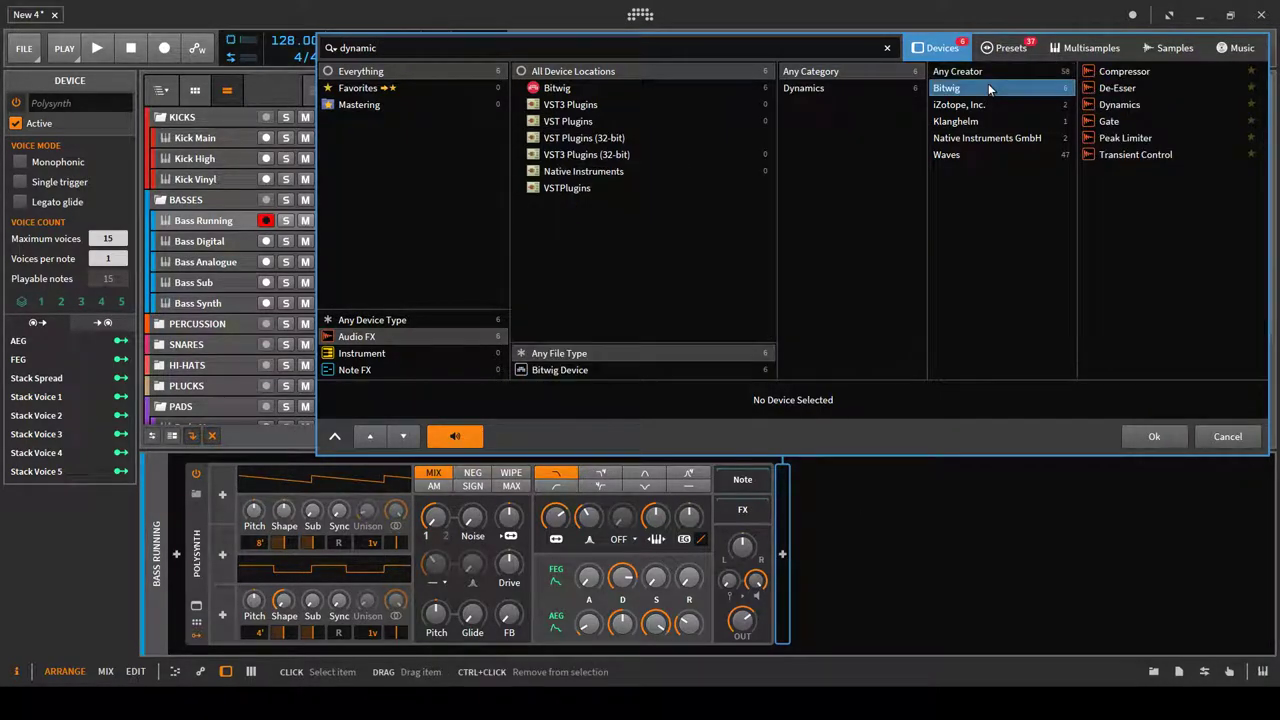
{"action": "left_click", "coordinate": [1125, 105]}
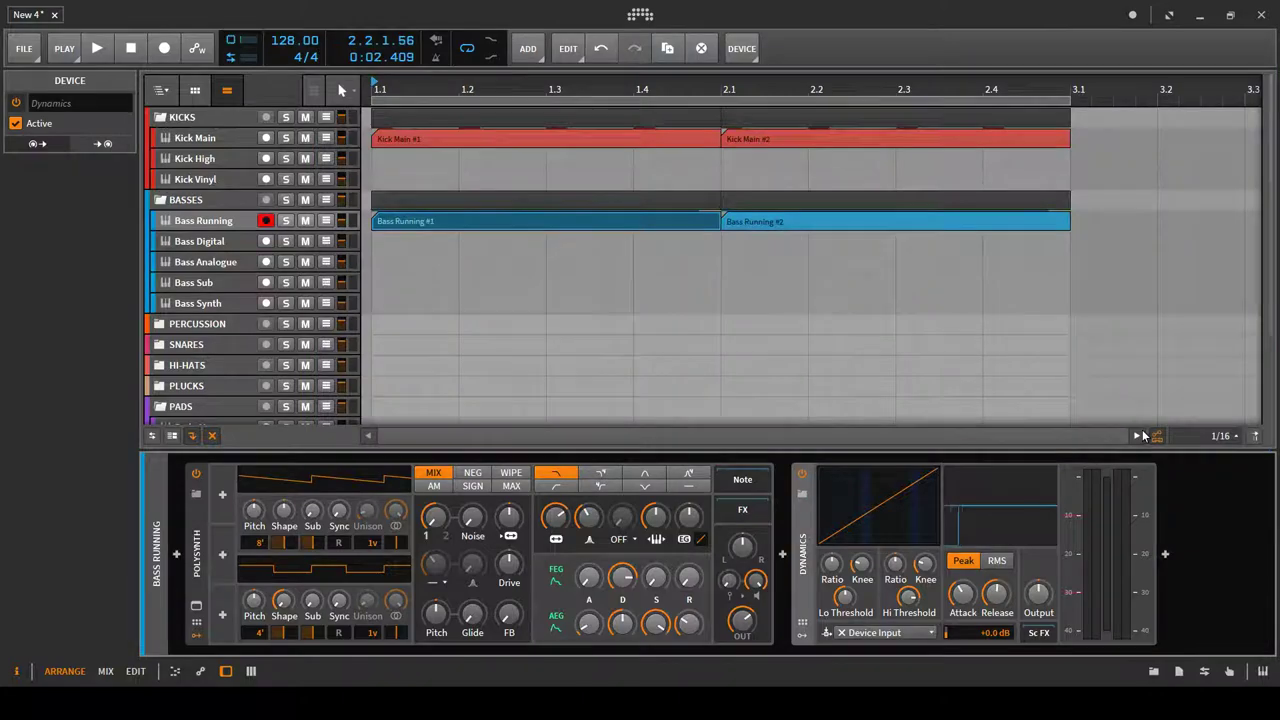
{"action": "left_click", "coordinate": [1150, 433]}
Step: After auditioning, set the Dynamics sidechain source to E-Kick Out, then check Kick Main's devices
{"action": "key", "text": "space"}
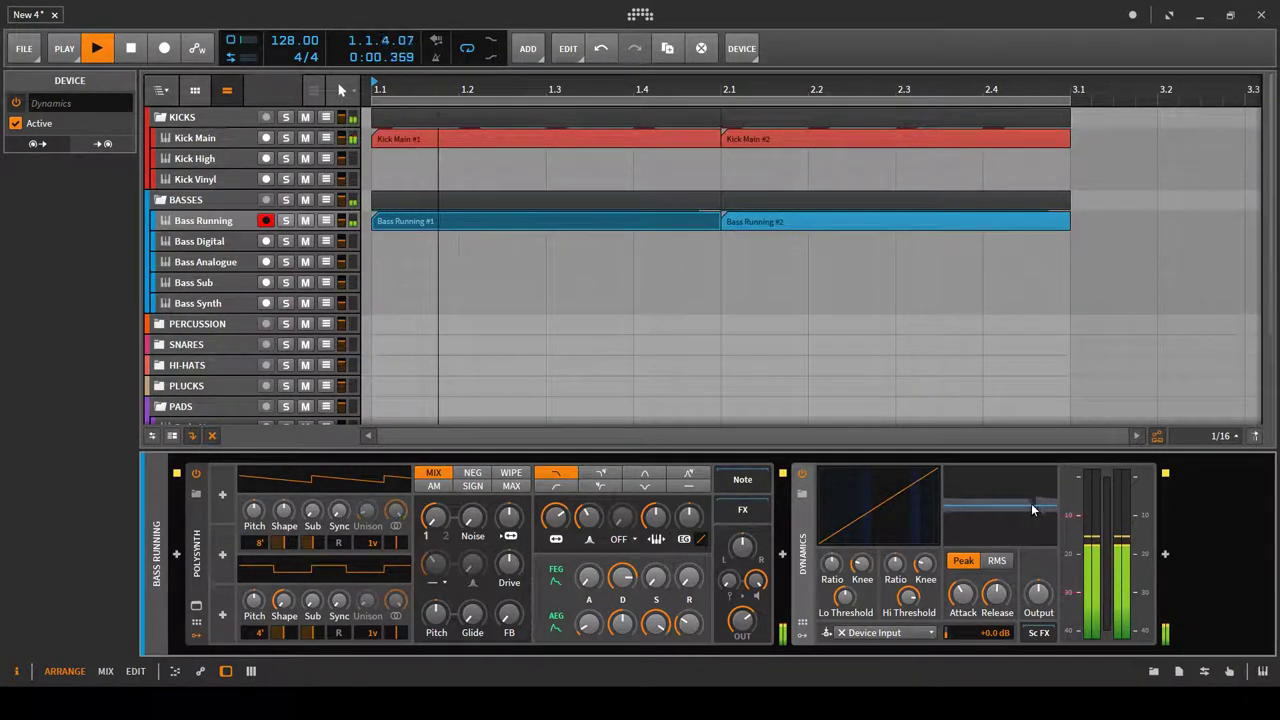
{"action": "key", "text": "space"}
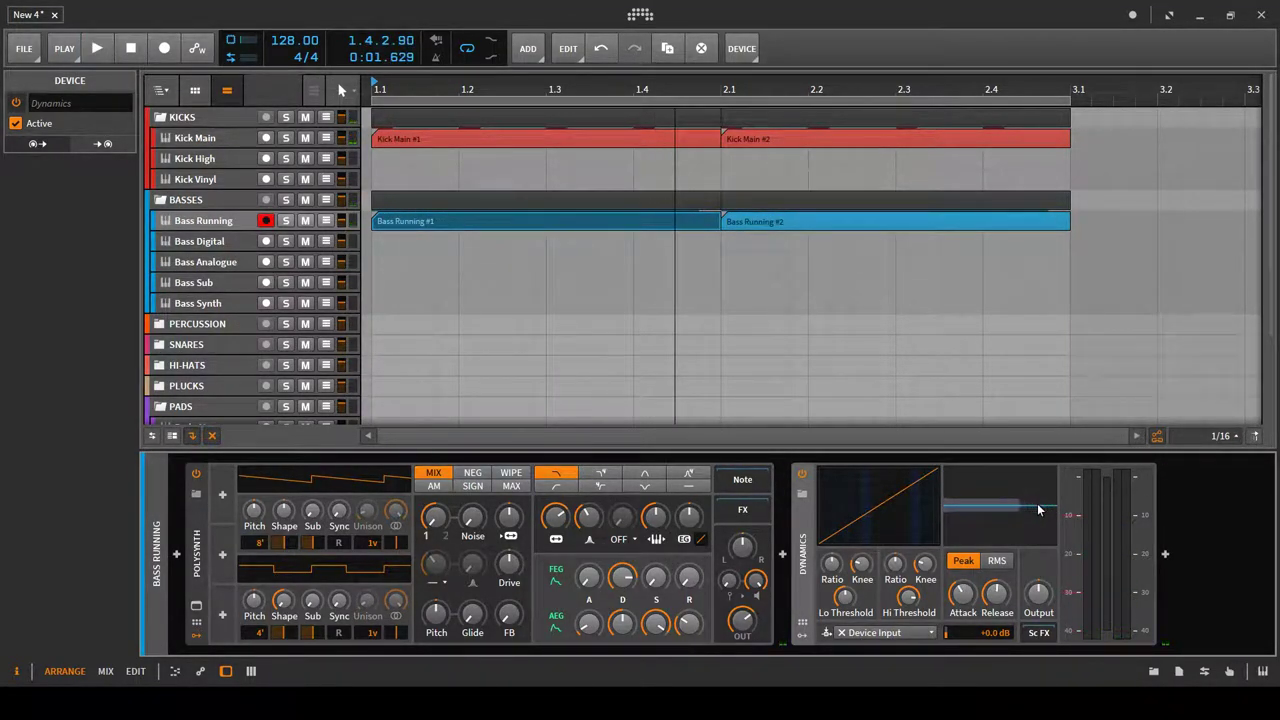
{"action": "left_click", "coordinate": [887, 634]}
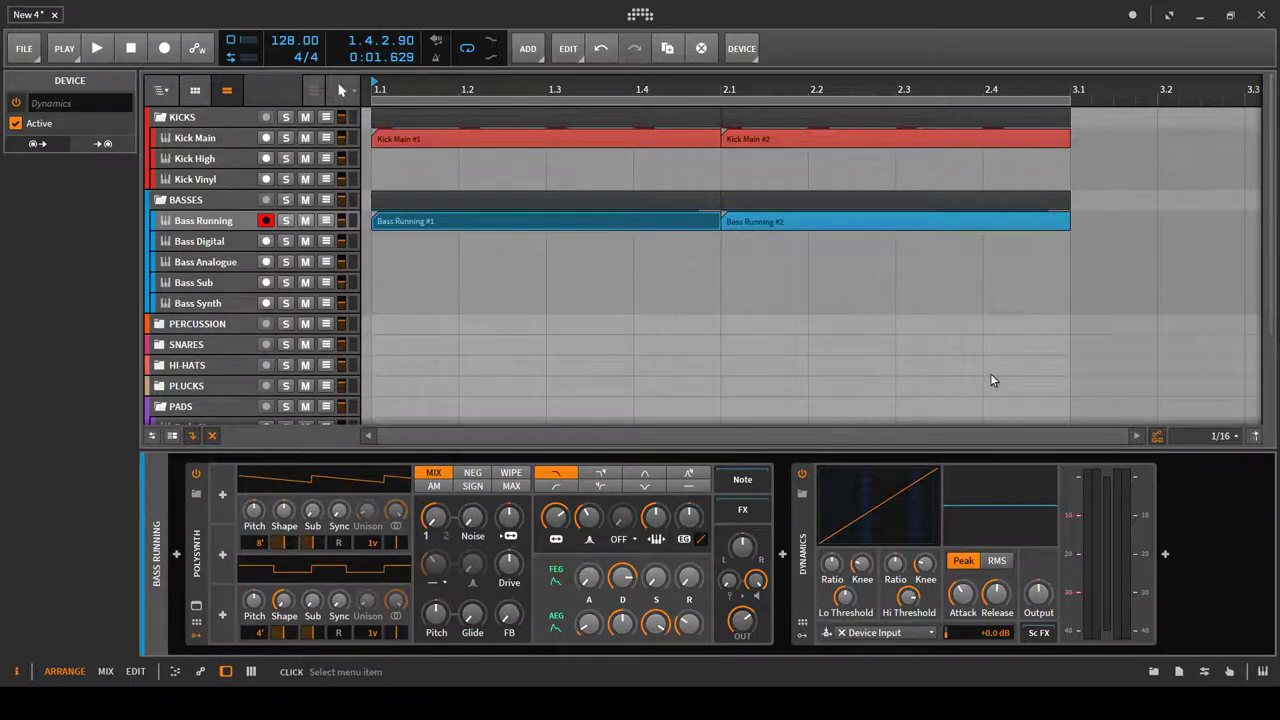
{"action": "left_click", "coordinate": [1166, 446]}
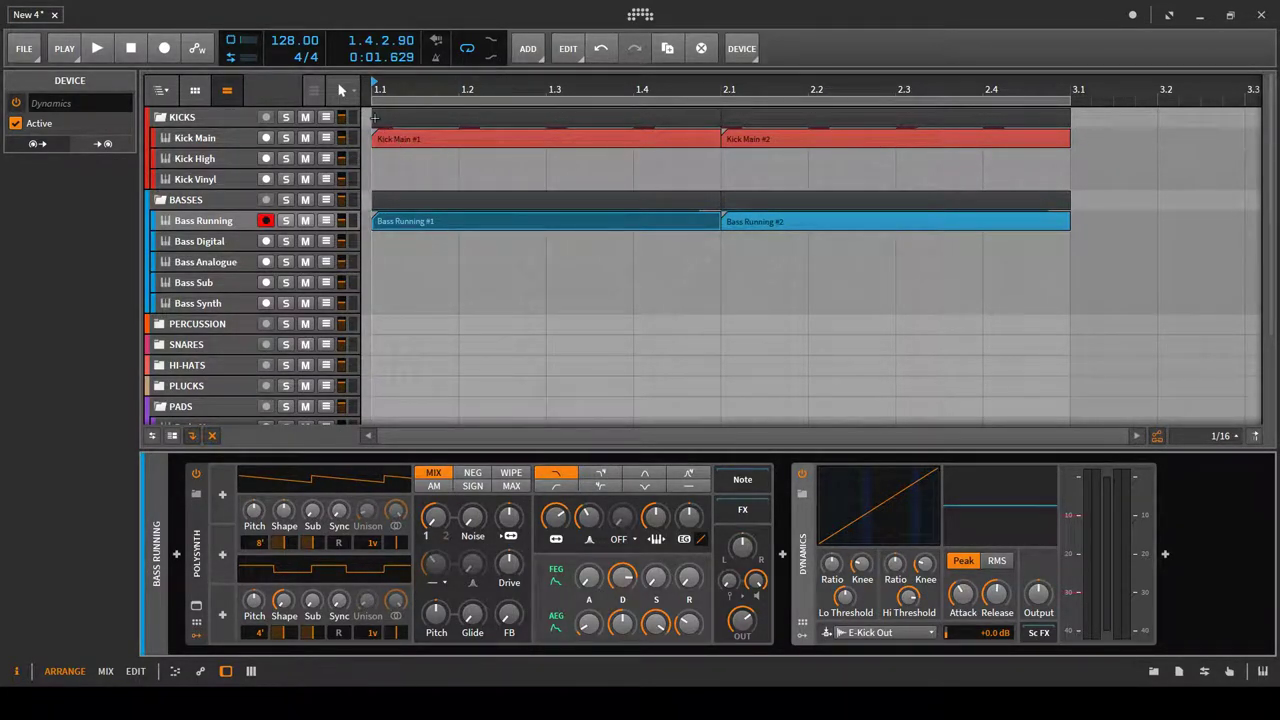
{"action": "left_click", "coordinate": [205, 138]}
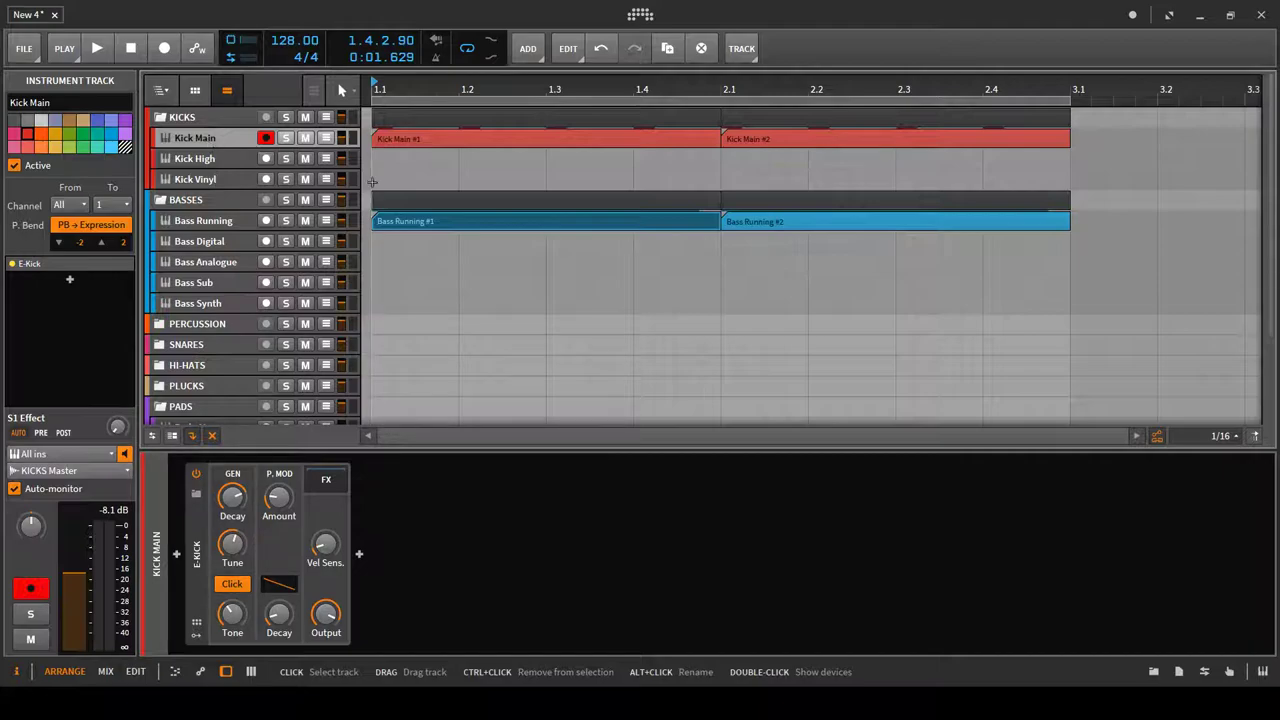
{"action": "left_click", "coordinate": [196, 222]}
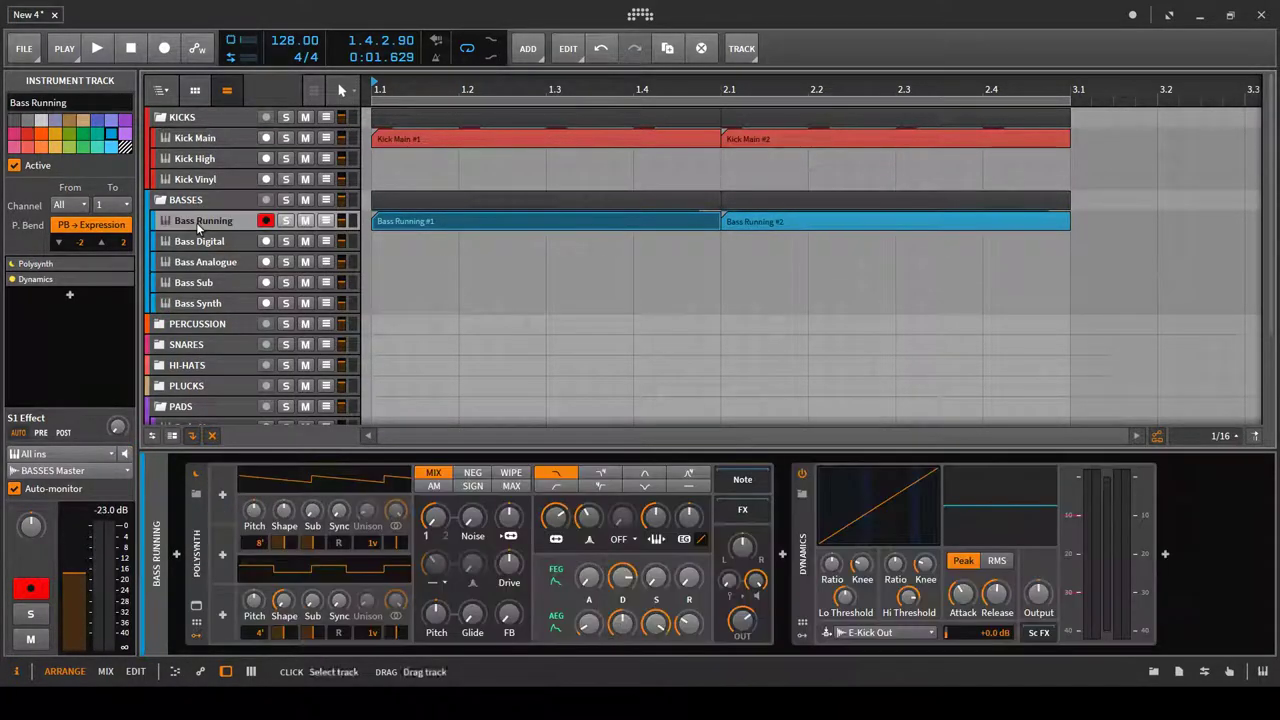
Step: During playback, raise the Dynamics high ratio in stages from about 1:1.77 to about 1:3.58
{"action": "left_click", "coordinate": [802, 550]}
{"action": "key", "text": "space"}
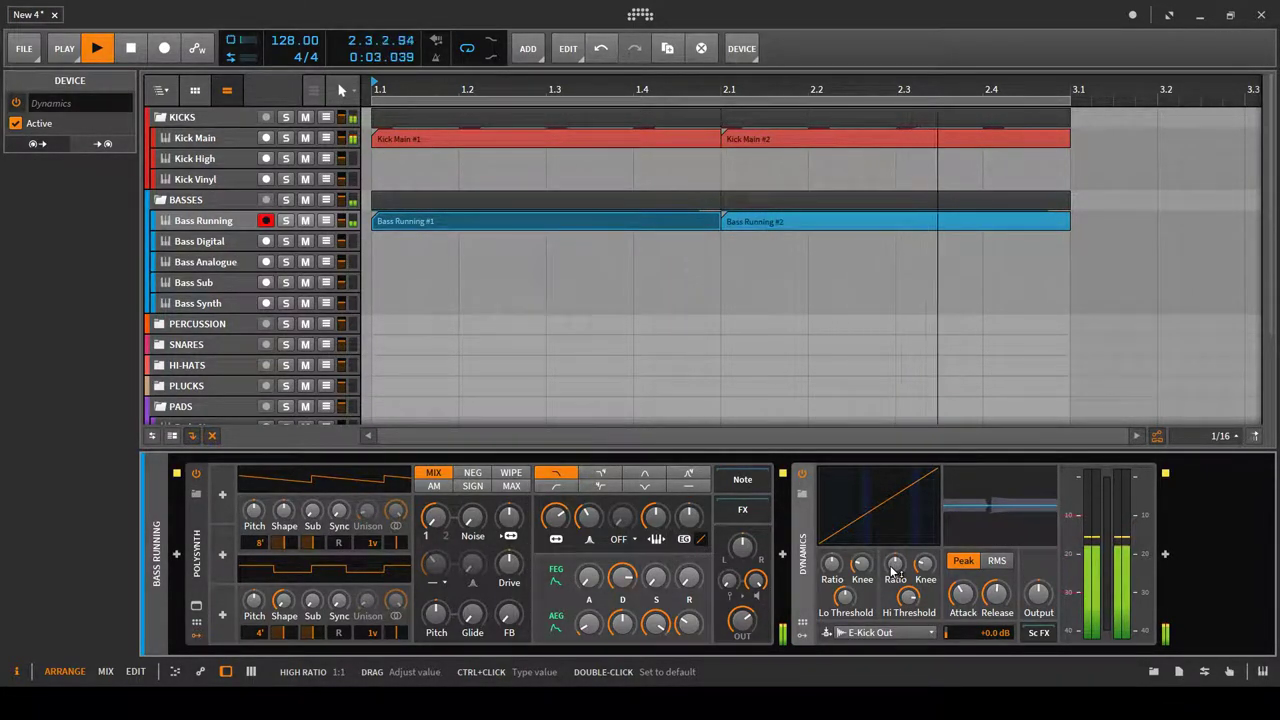
{"action": "left_click_drag", "start_coordinate": [895, 572], "coordinate": [895, 548]}
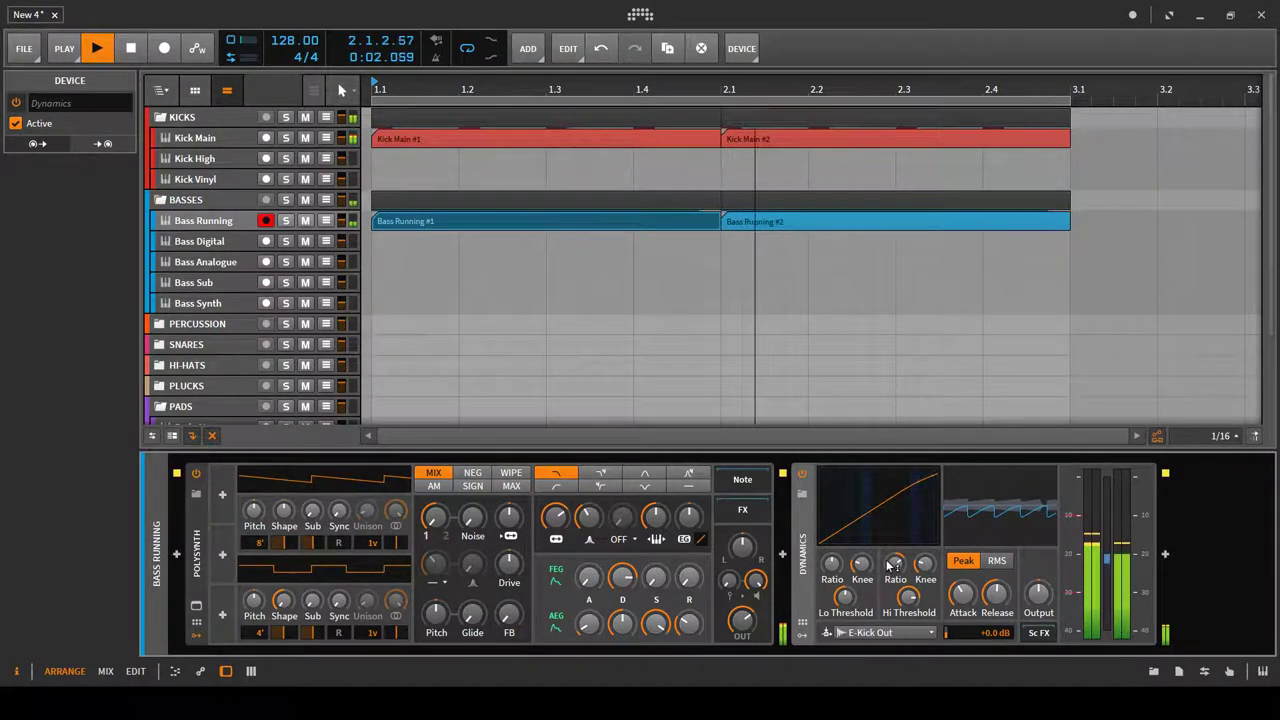
{"action": "left_click_drag", "start_coordinate": [889, 566], "coordinate": [889, 550]}
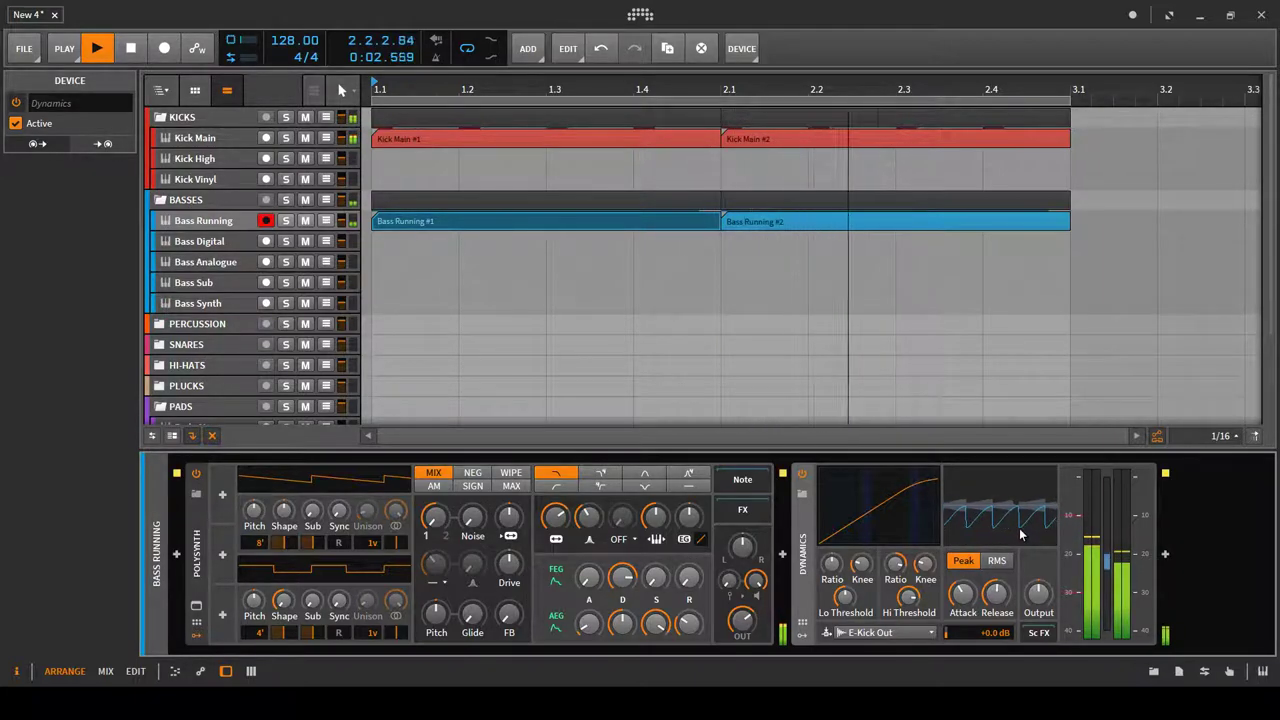
{"action": "left_click_drag", "start_coordinate": [895, 565], "coordinate": [895, 528]}
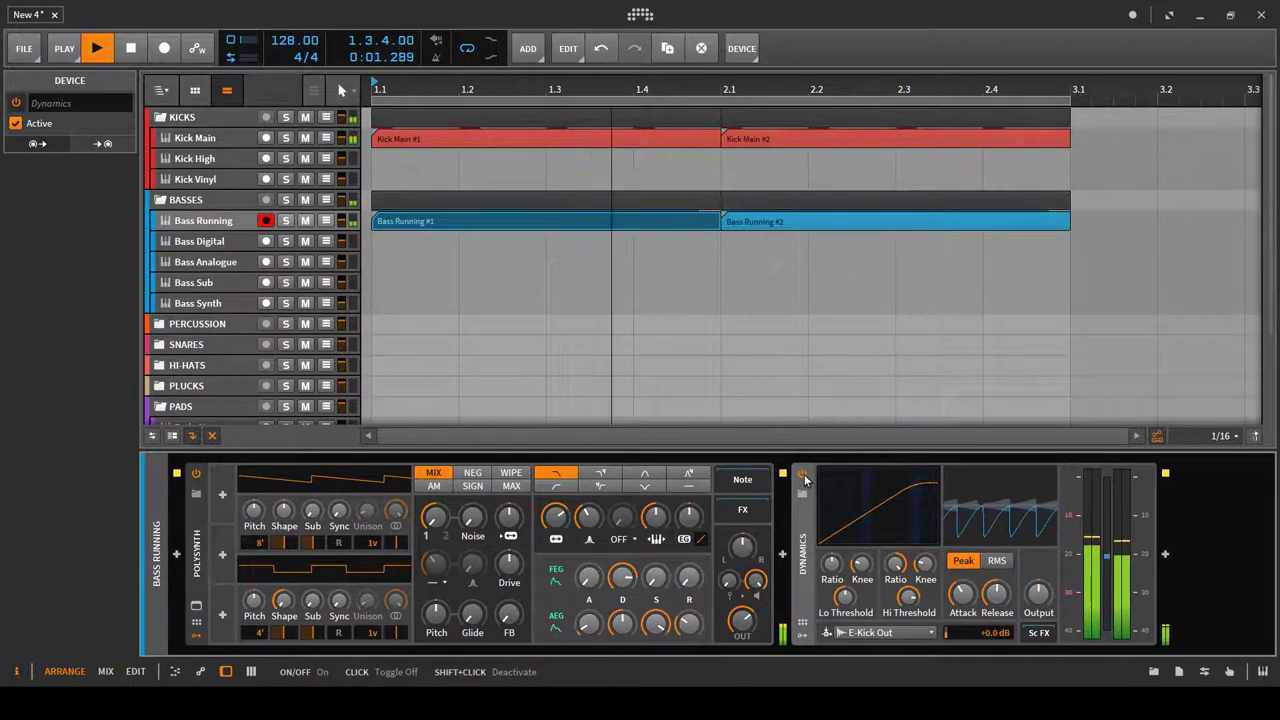
{"action": "left_click", "coordinate": [802, 475]}
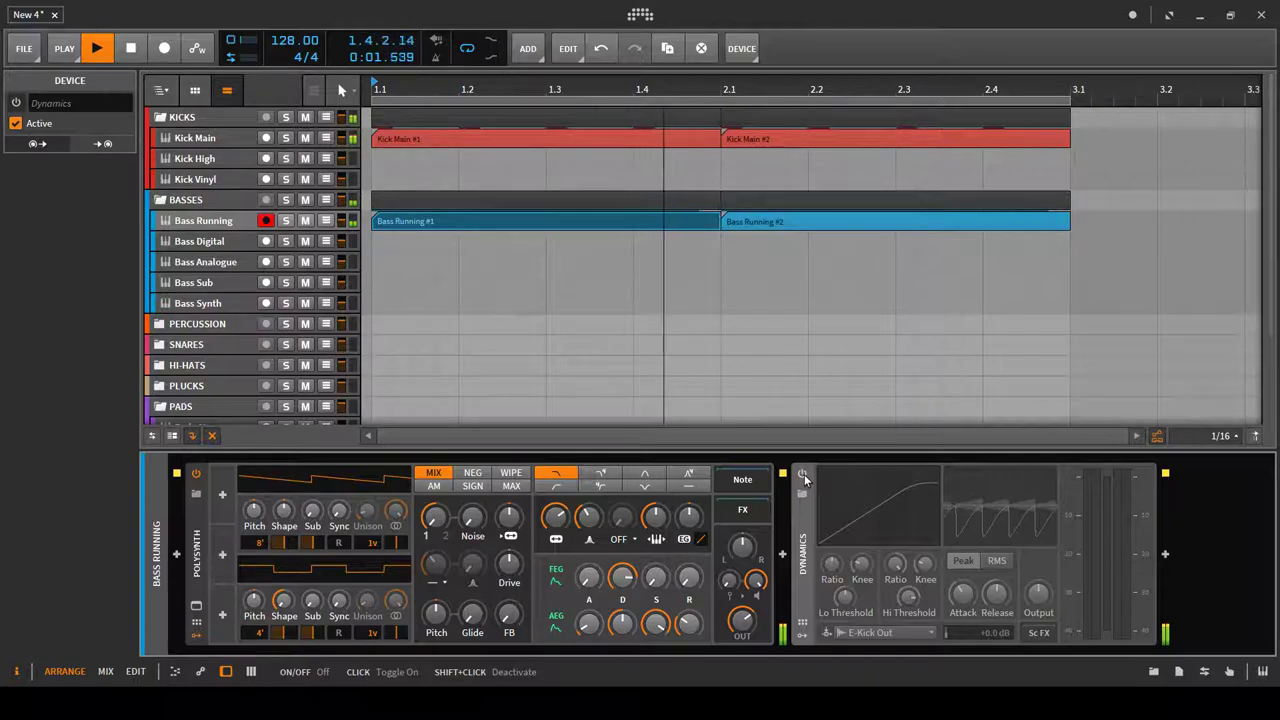
{"action": "left_click", "coordinate": [802, 475]}
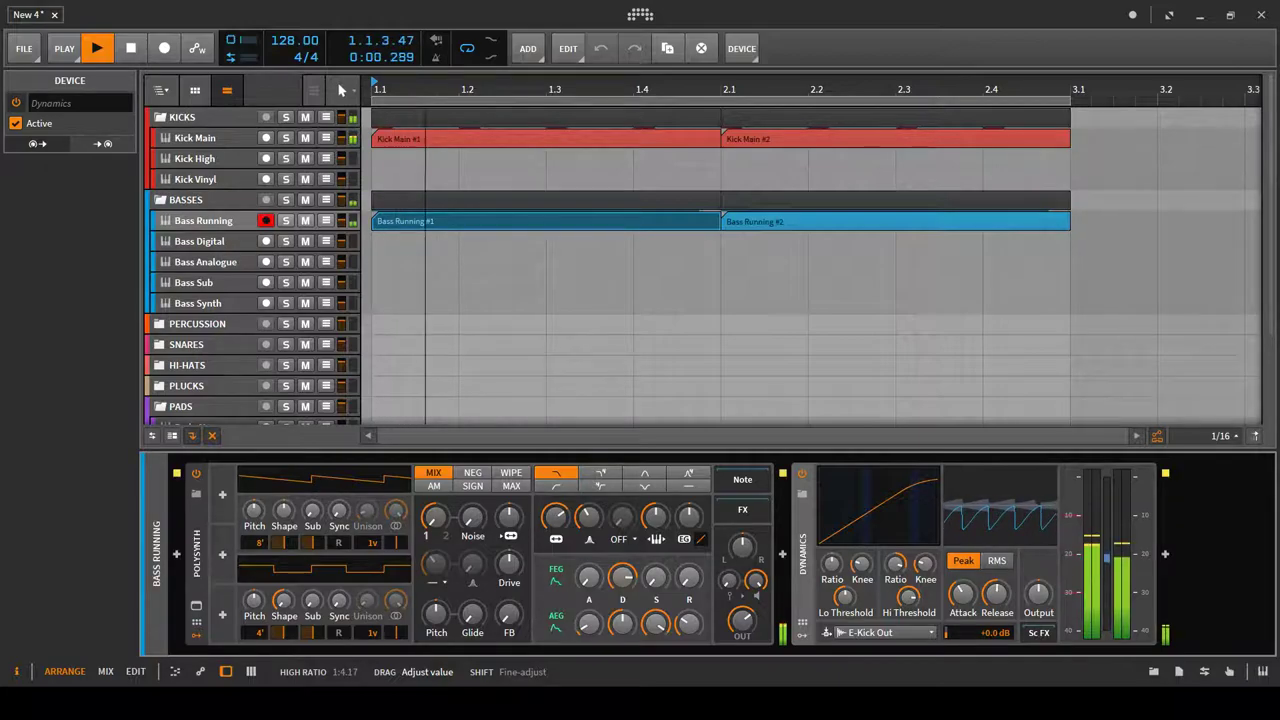
Step: Set the Dynamics high ratio to about 1:3.68, attack to 0.80 ms and release to about 191 ms
{"action": "left_click_drag", "start_coordinate": [896, 562], "coordinate": [896, 568]}
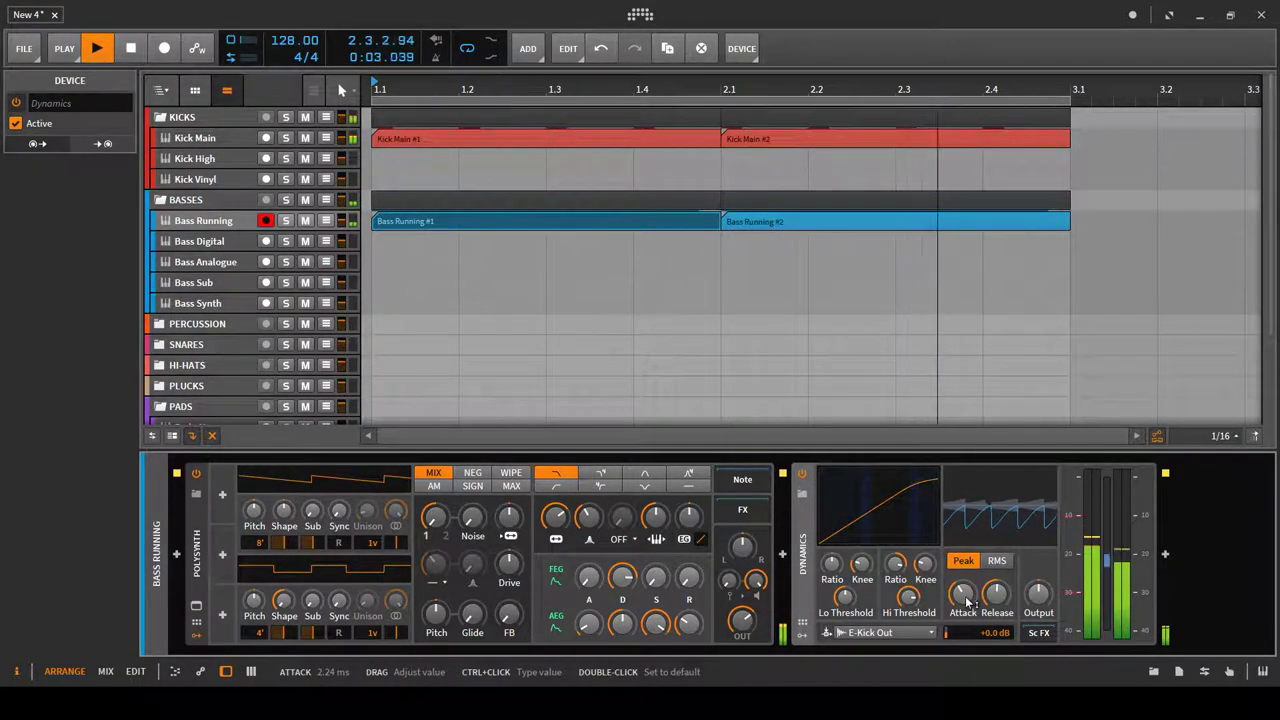
{"action": "left_click_drag", "start_coordinate": [967, 601], "coordinate": [967, 654]}
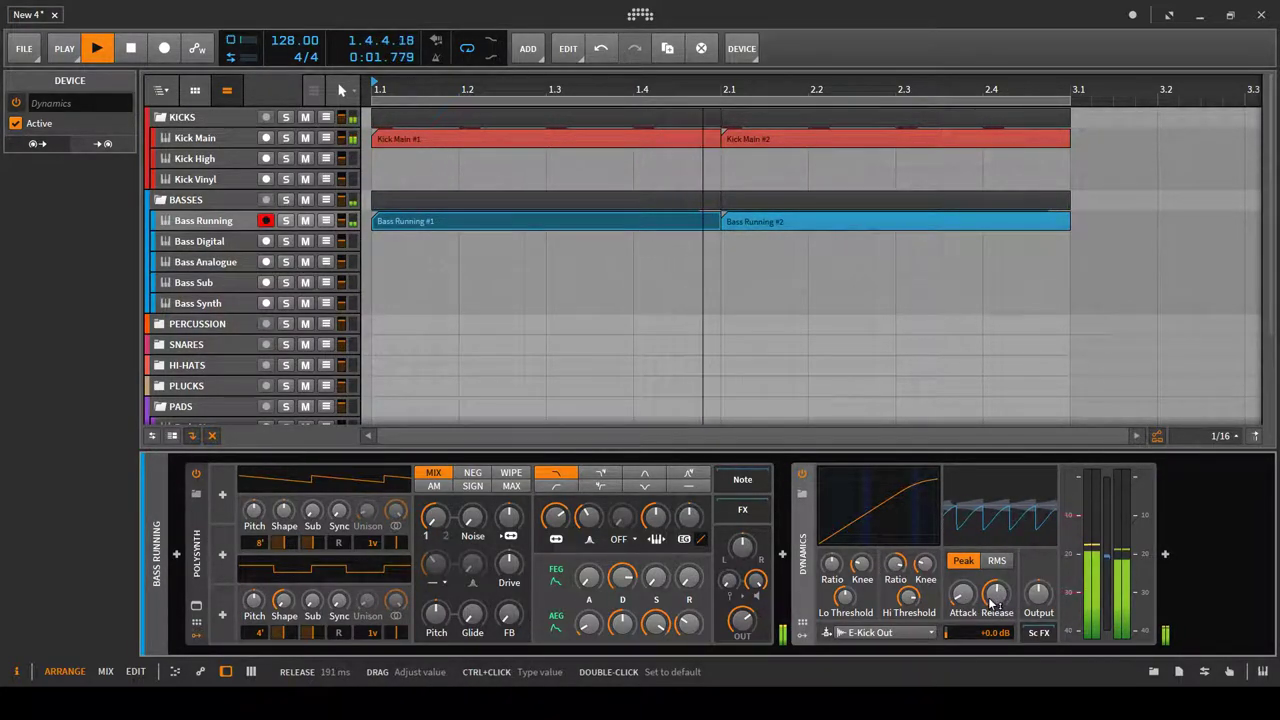
{"action": "mouse_move", "coordinate": [997, 596]}
{"action": "left_mouse_down"}
{"action": "mouse_move", "coordinate": [997, 548]}
{"action": "mouse_move", "coordinate": [997, 574]}
{"action": "left_mouse_up"}
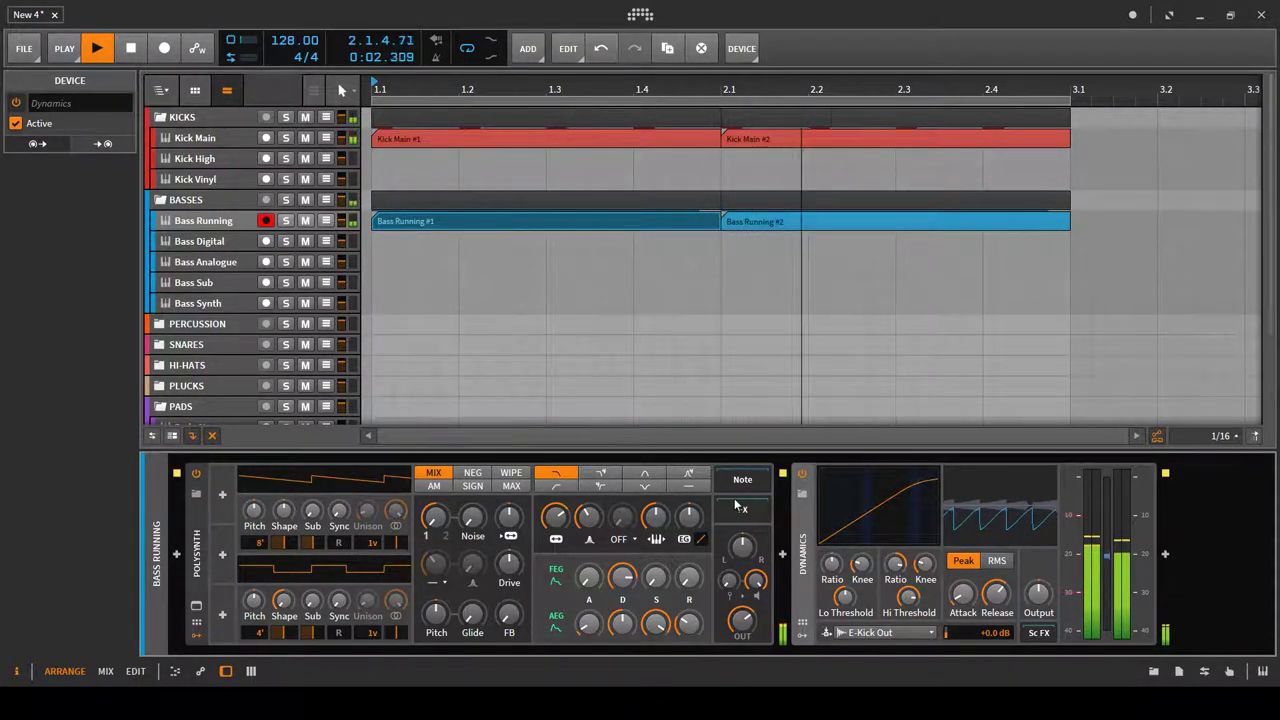